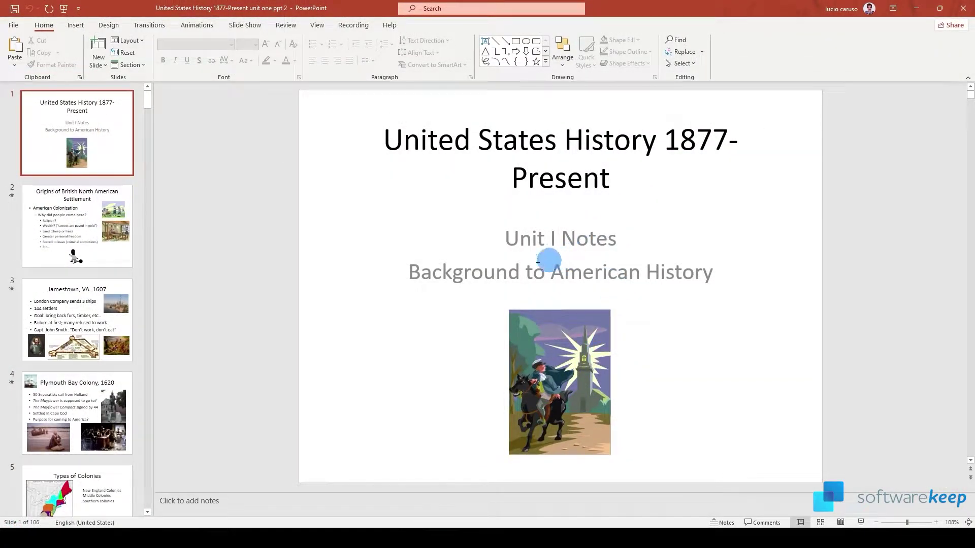
- Browse the slides in the editor, starting from slide 2
click(76, 228)
key(Down)
key(Down)
key(Down)
key(Down)
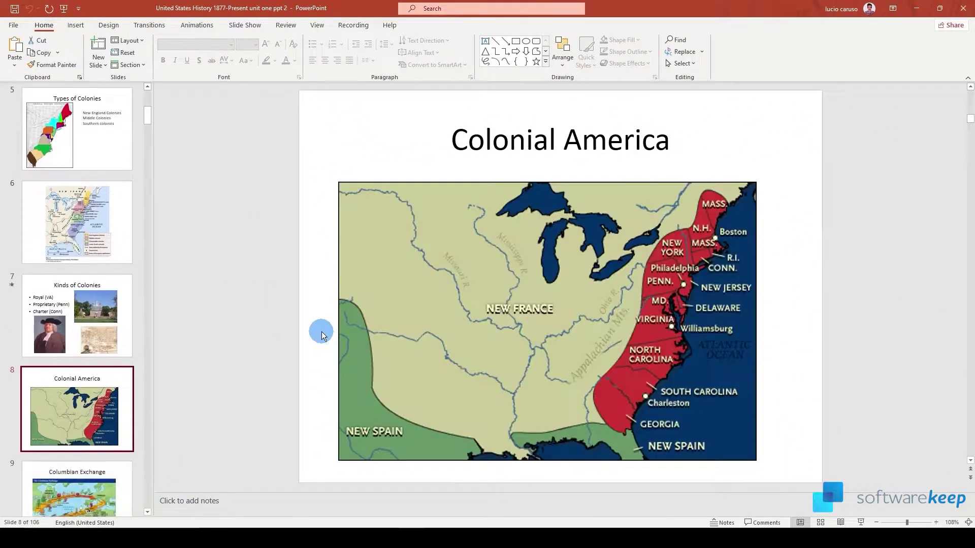
key(Up)
key(Up)
key(Up)
key(Up)
key(Up)
key(Up)
key(Up)
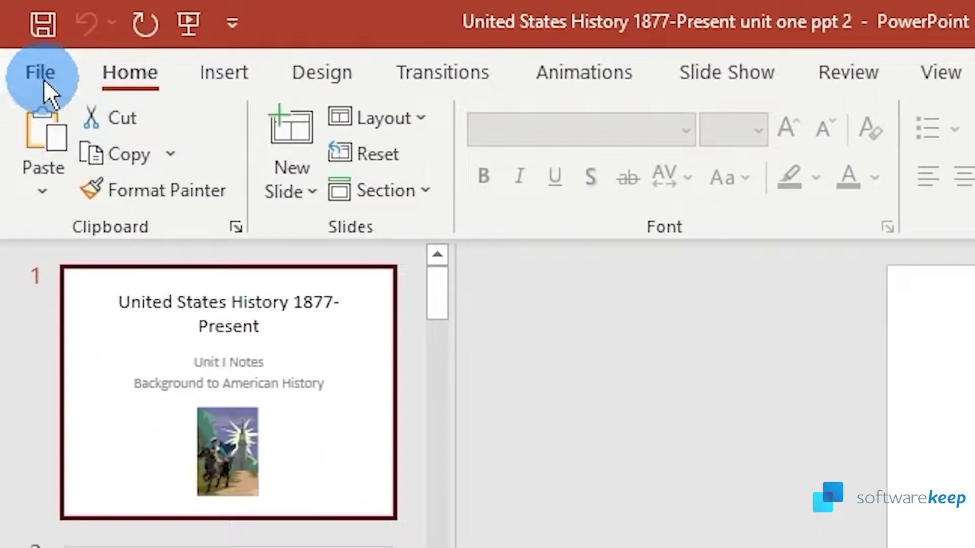
- Start Create PDF/XPS, keep the existing file name, and target the Documents folder
click(44, 79)
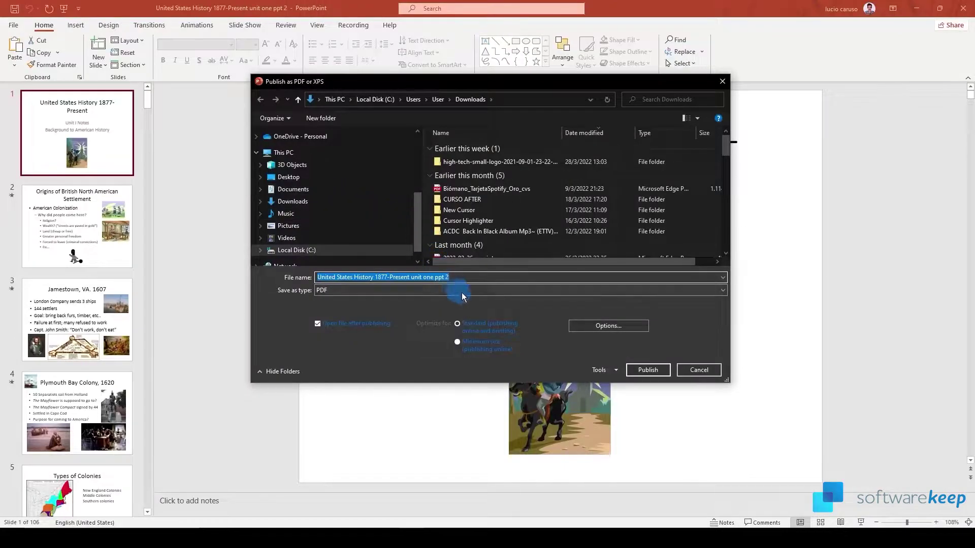
drag(438, 277, 317, 277)
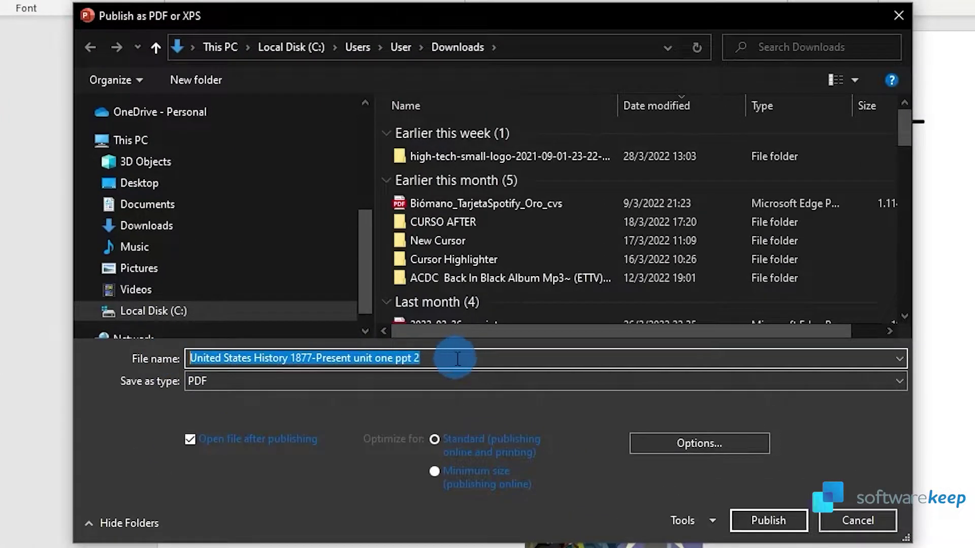
click(457, 358)
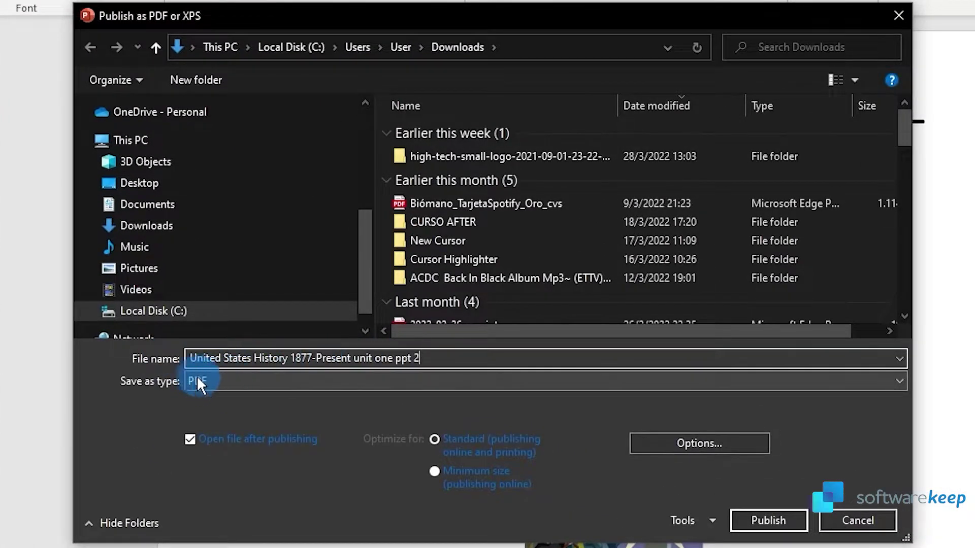
drag(372, 252, 366, 275)
click(190, 178)
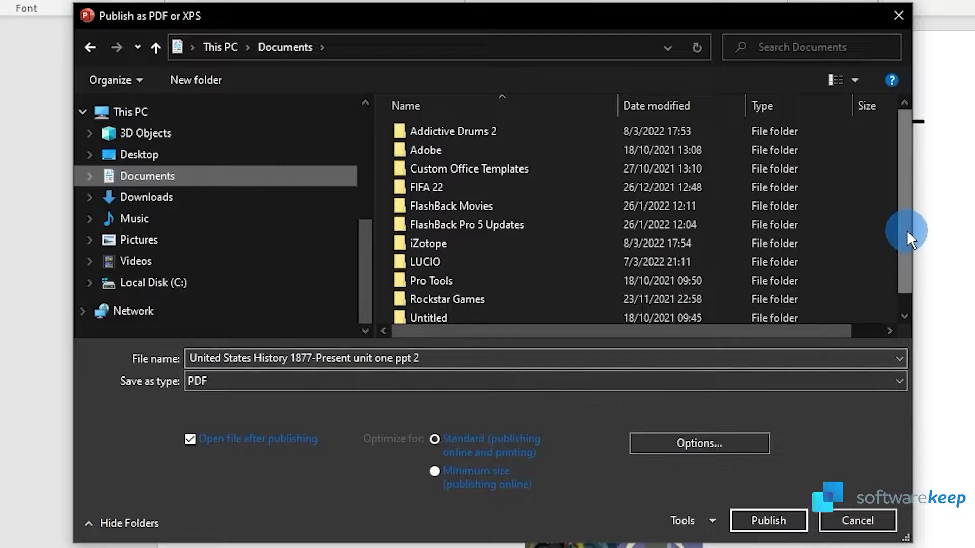
scroll(906, 230, down, 1)
scroll(913, 233, up, 1)
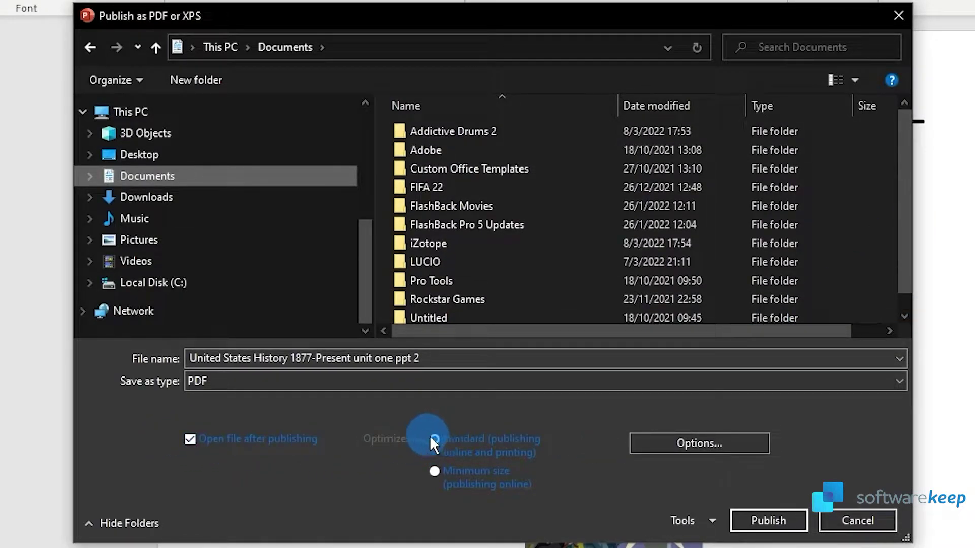
click(437, 471)
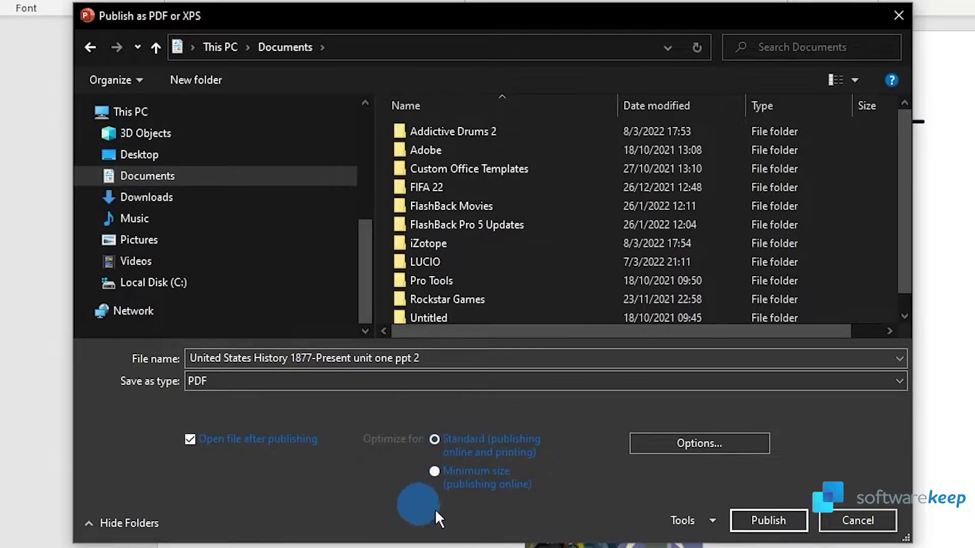
- In PDF Options, try a slide range of 1 to 50, then set the range to All
click(687, 442)
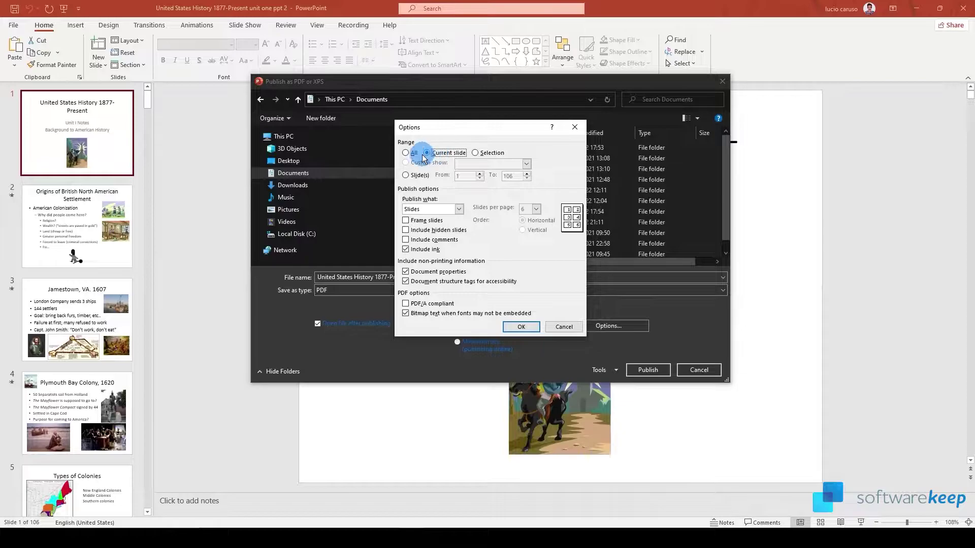
click(475, 153)
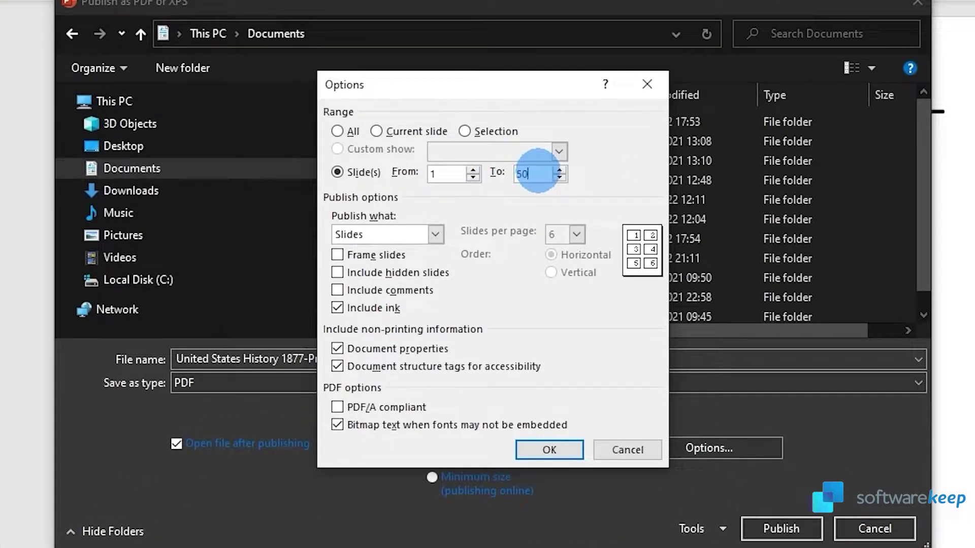
click(536, 174)
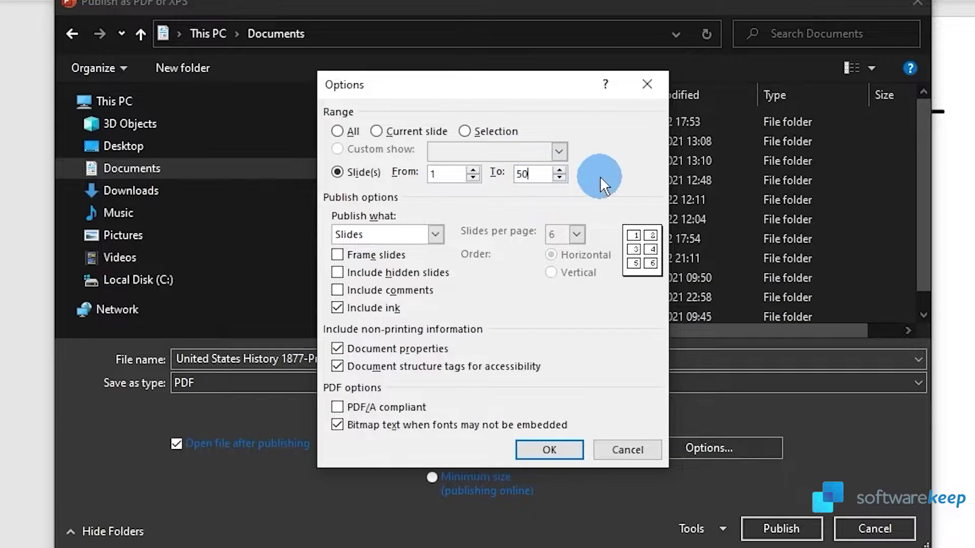
click(443, 175)
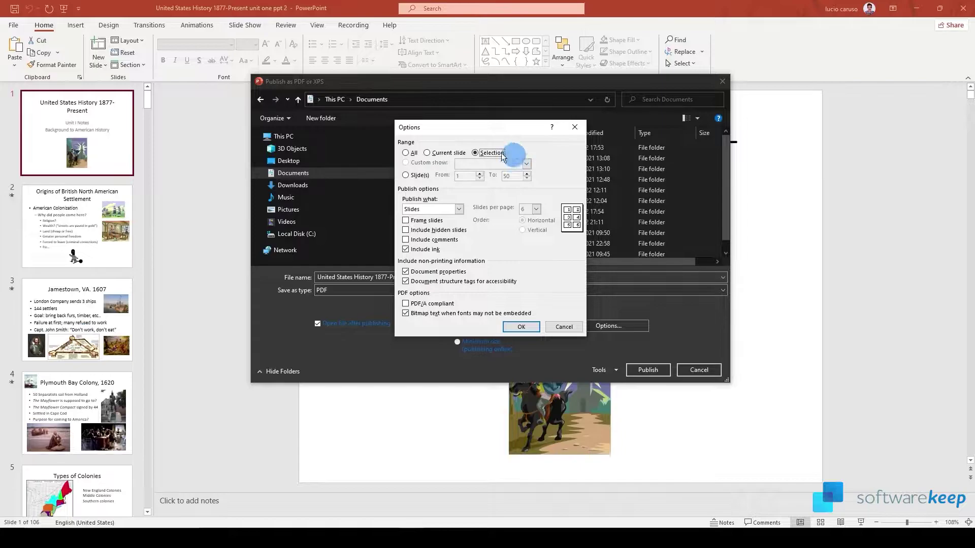
click(337, 130)
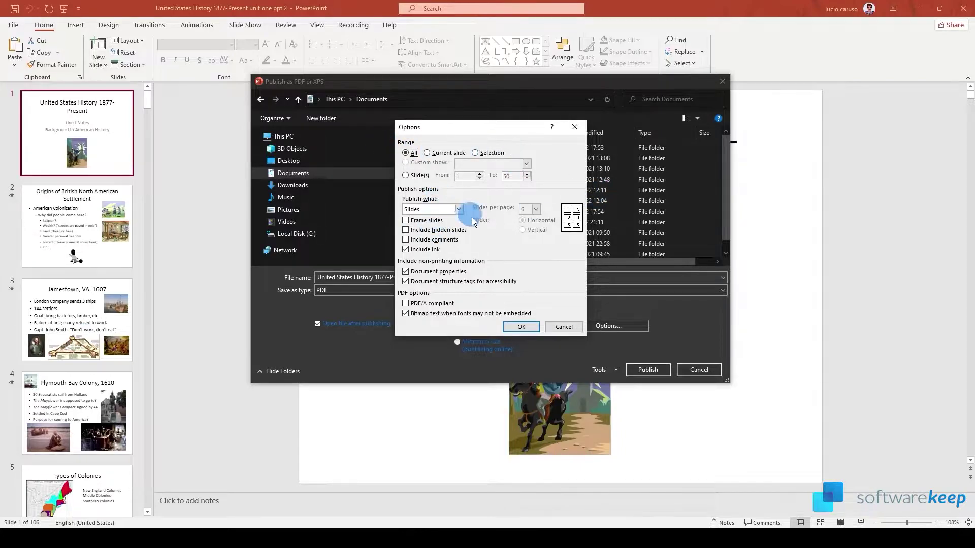
- Try Handouts, Notes pages and Outline view under Publish what, then return to Slides
click(458, 210)
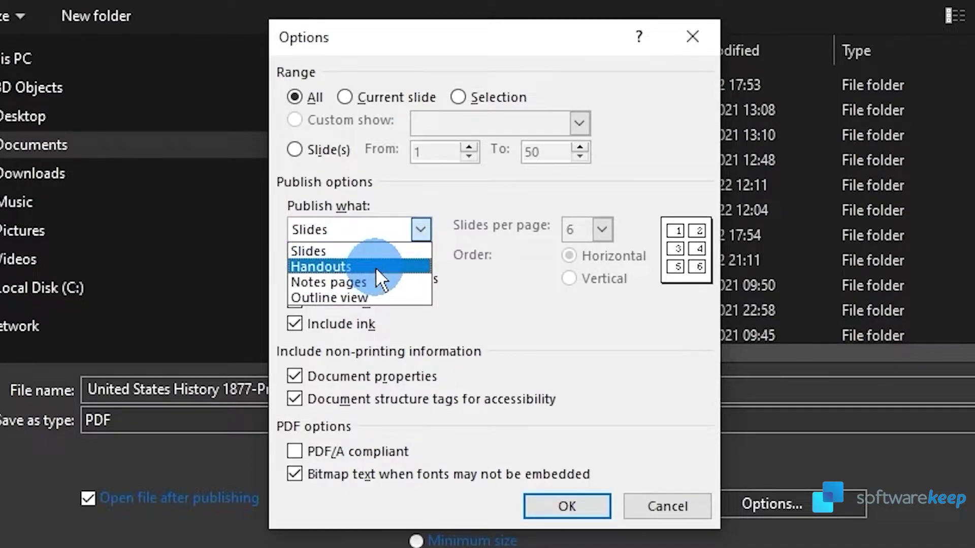
click(376, 267)
click(421, 228)
click(396, 282)
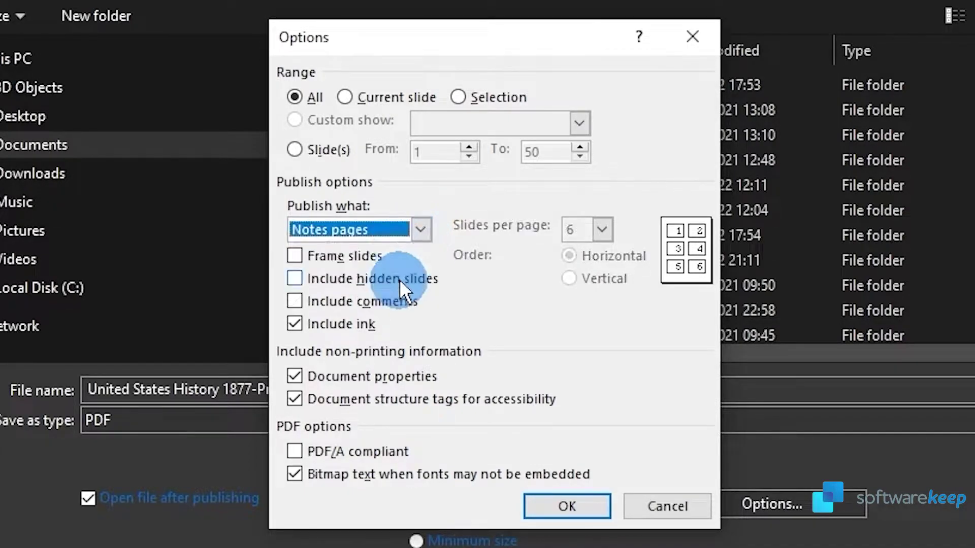
click(406, 229)
click(388, 297)
click(421, 226)
key(Up)
key(Up)
key(Up)
click(421, 227)
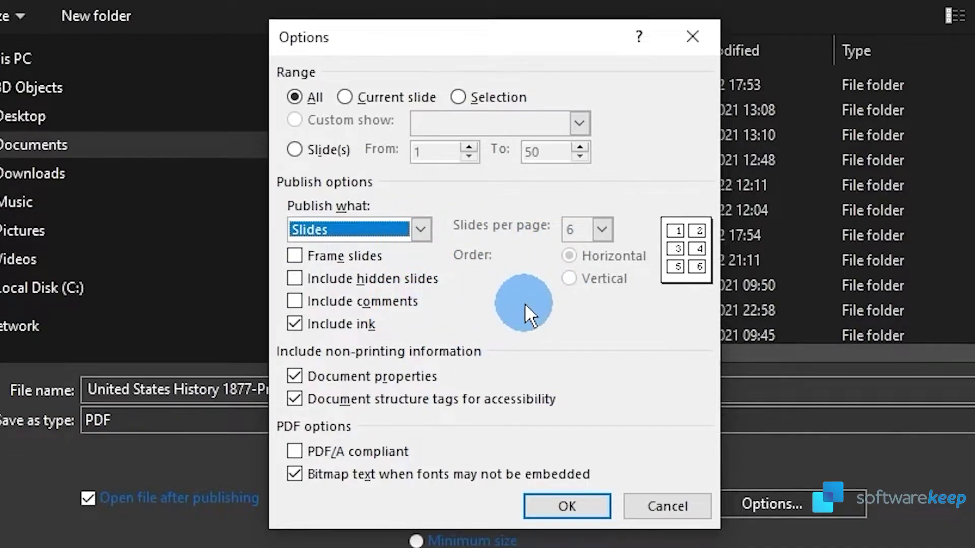
- Leave frame slides, hidden slides and comments unchecked and confirm the PDF options
click(295, 256)
click(295, 278)
click(294, 301)
click(292, 256)
click(292, 276)
click(295, 303)
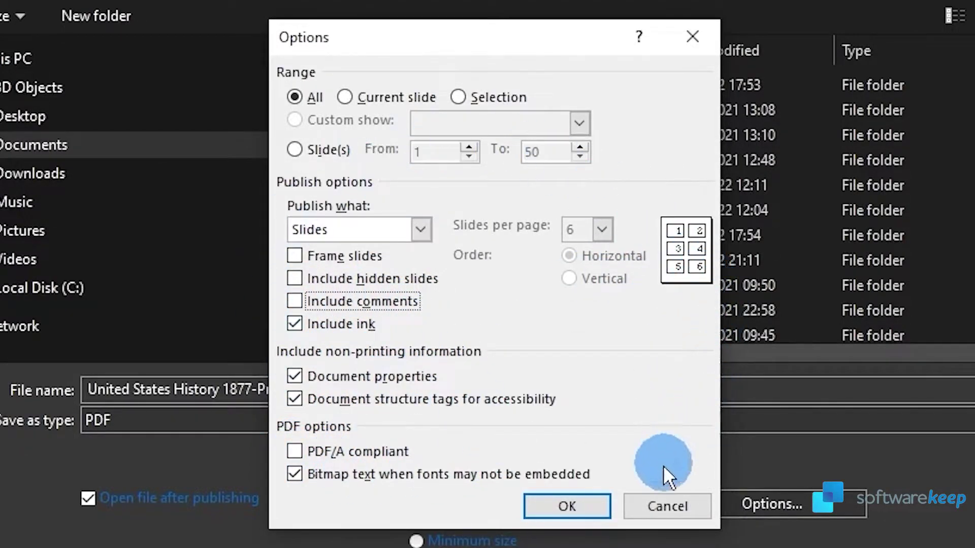
click(593, 506)
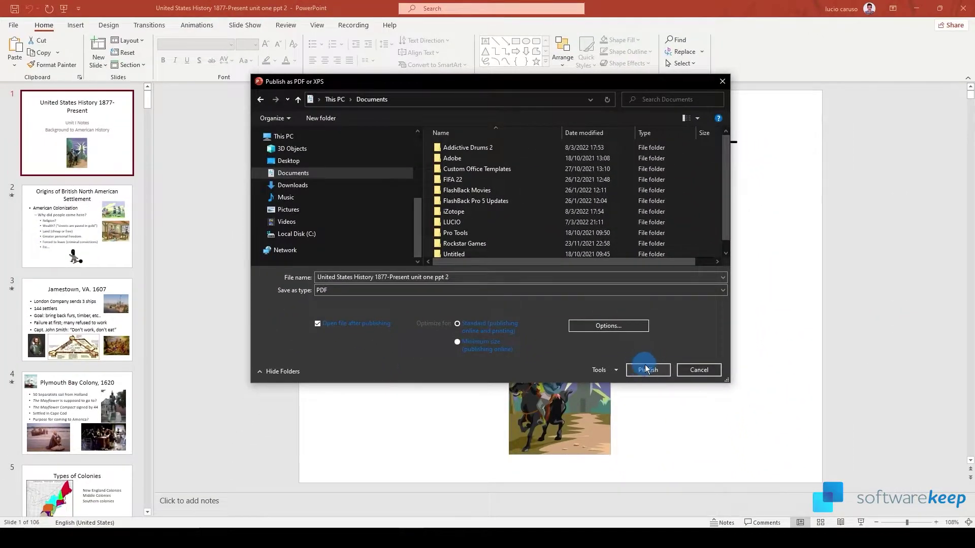
- Publish the PDF to Documents and select the Plymouth Bay Colony slide
click(645, 369)
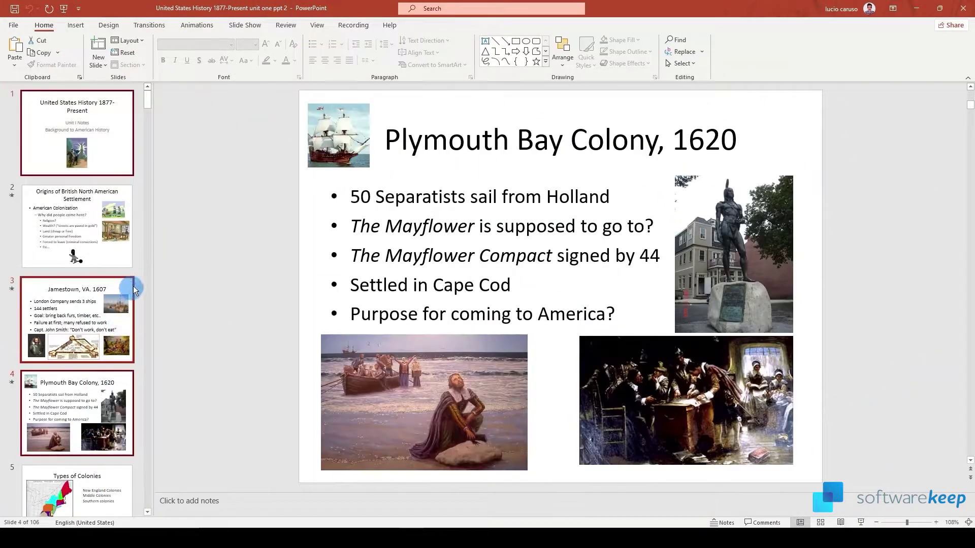
mouse_move(147, 100)
mouse_down()
mouse_move(150, 131)
mouse_move(147, 84)
mouse_up()
key(Down)
key(Down)
key(Down)
key(Down)
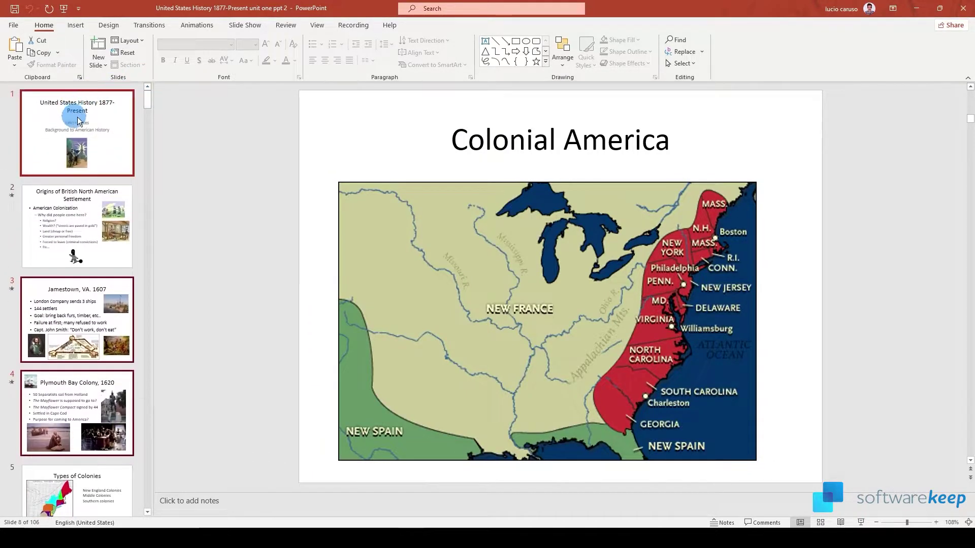
- Begin a new Create PDF/XPS export from File > Export
click(13, 25)
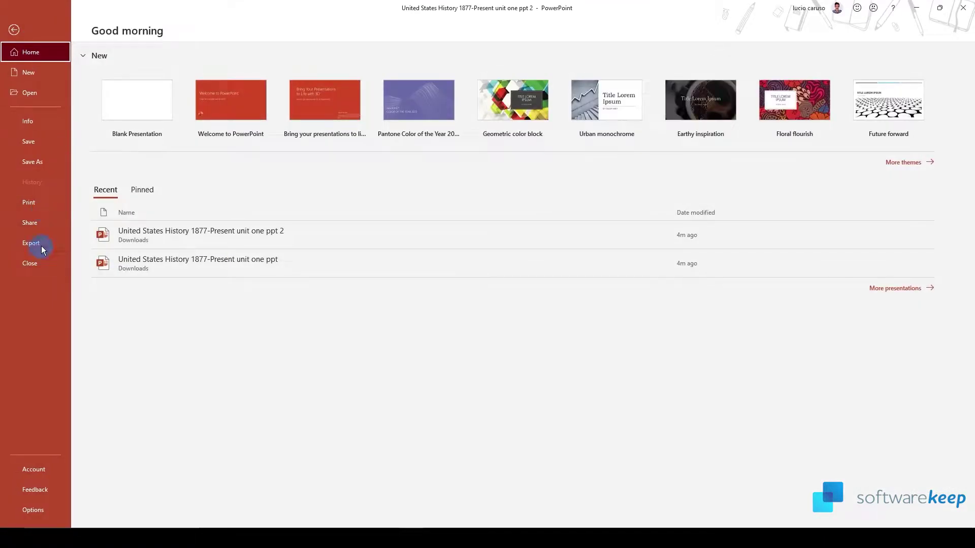
click(41, 243)
click(289, 153)
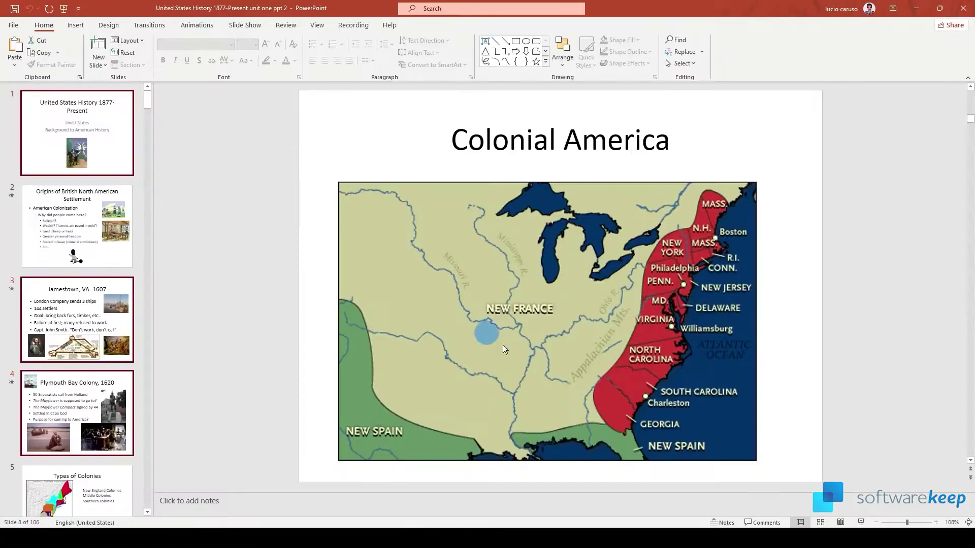
- Set the PDF range to Selection and save it into Documents
click(605, 325)
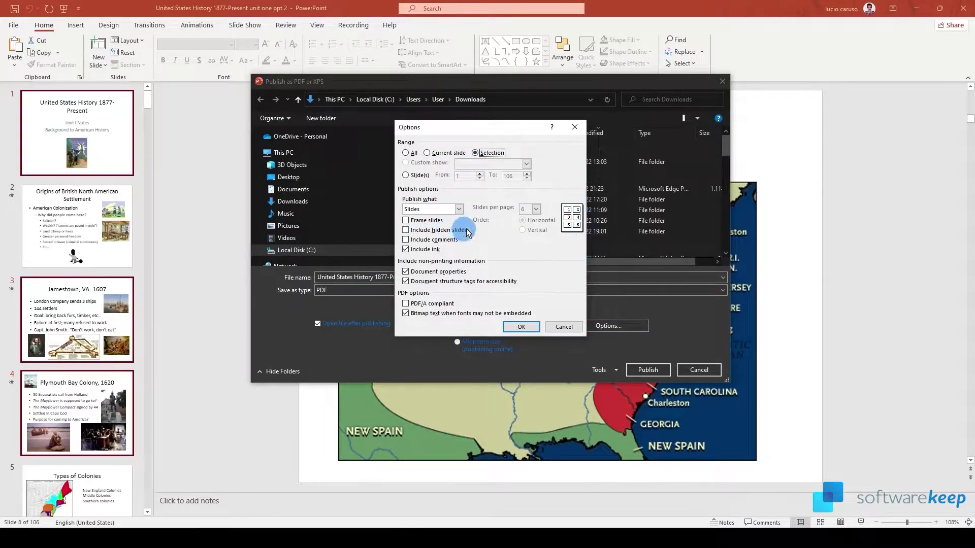
click(520, 327)
click(304, 190)
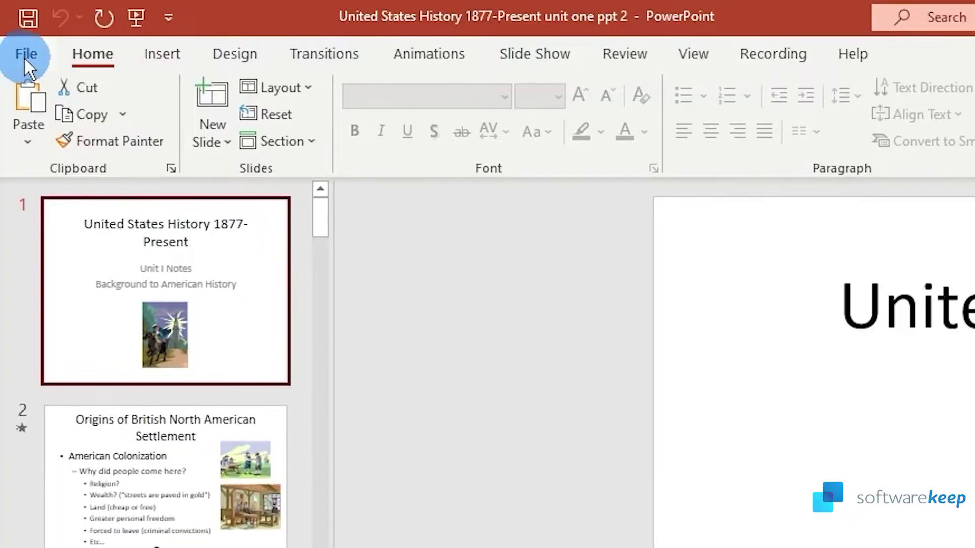
- Save a copy named 'United States History 1877-Present unit one ppt 2' in Documents as PDF
click(26, 56)
click(74, 354)
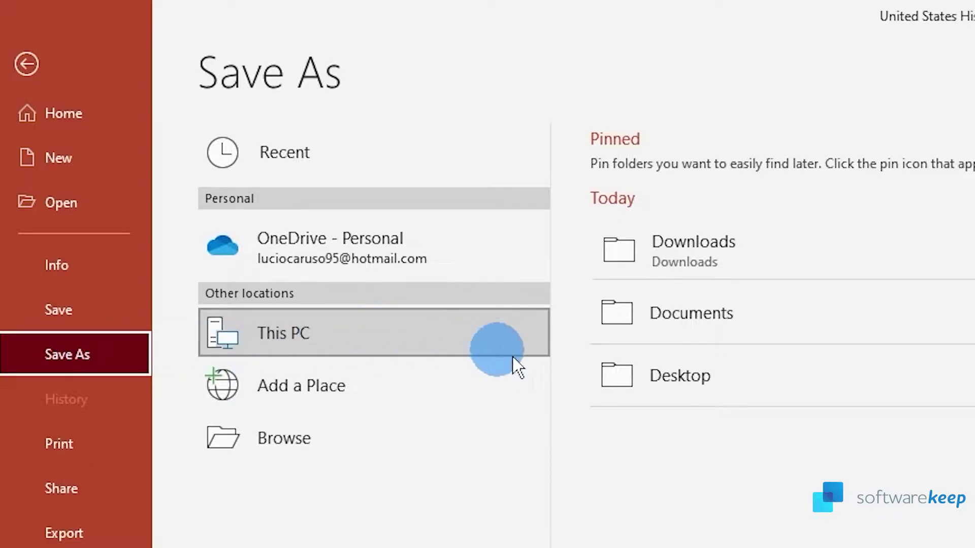
click(673, 331)
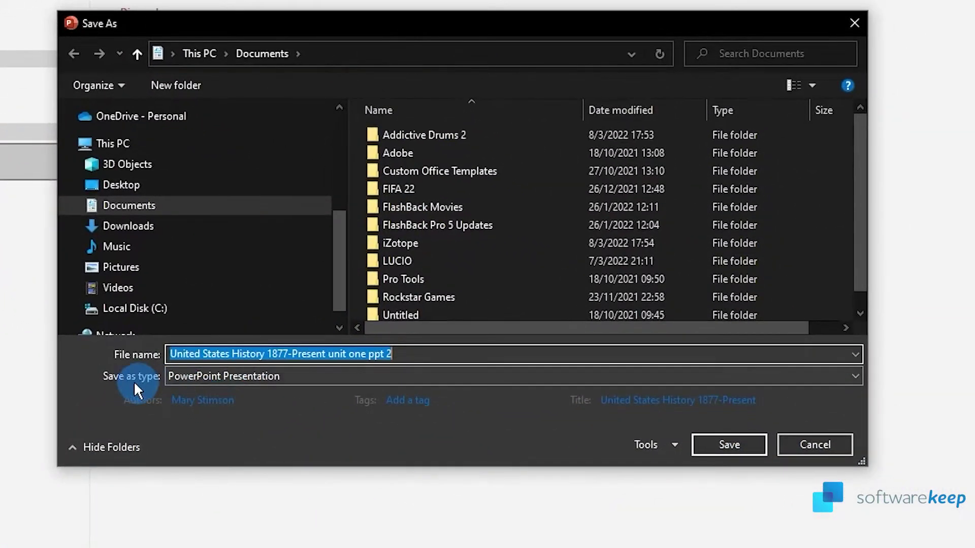
click(205, 376)
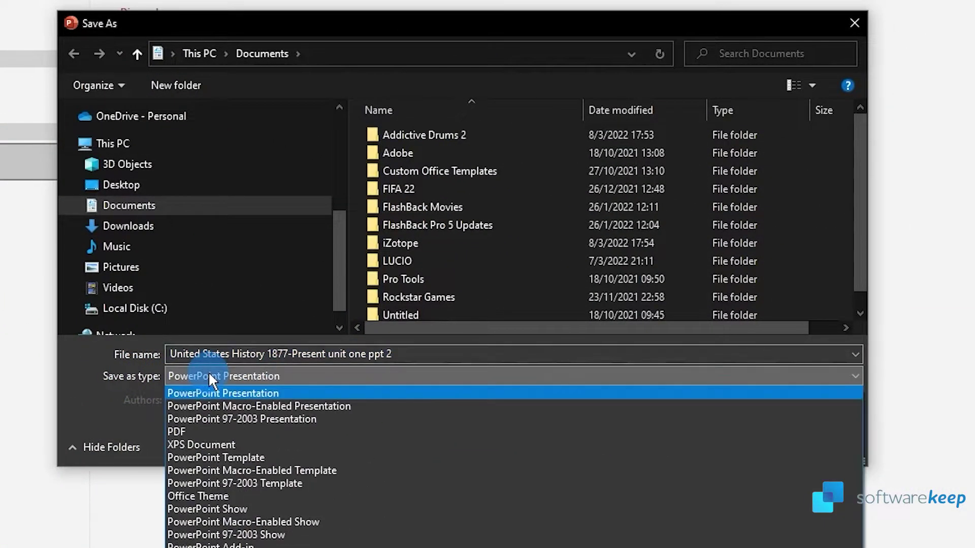
click(204, 432)
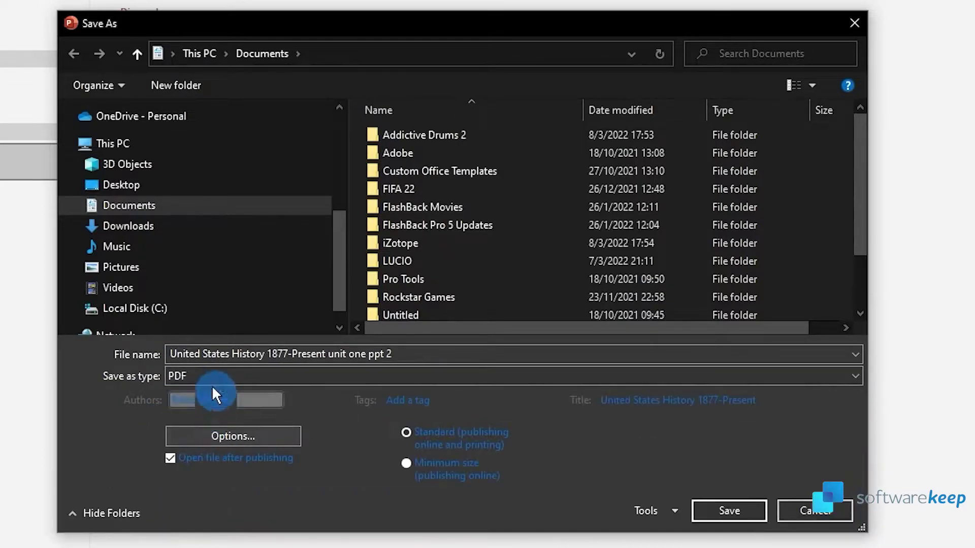
- Save the PDF copy, then open Print with Microsoft Print to PDF as the printer
click(763, 511)
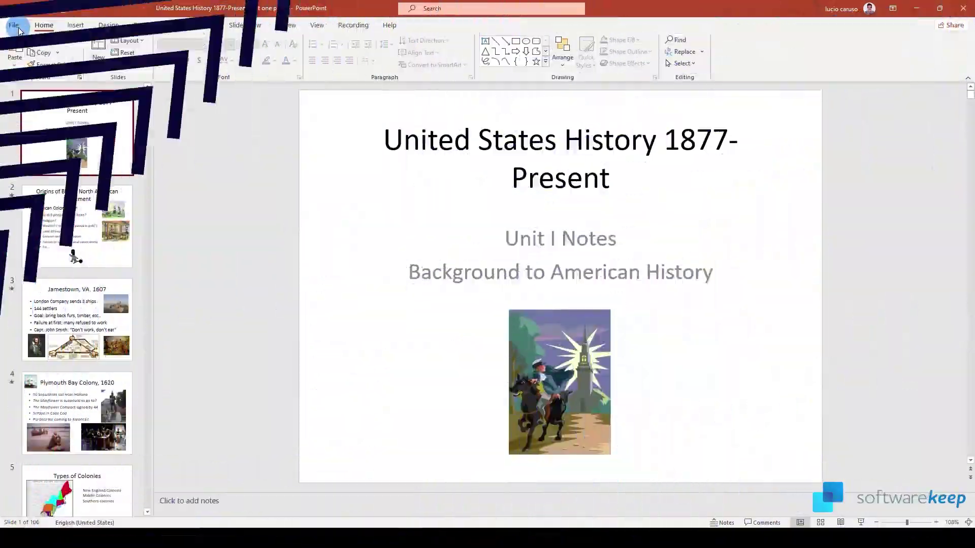
click(14, 25)
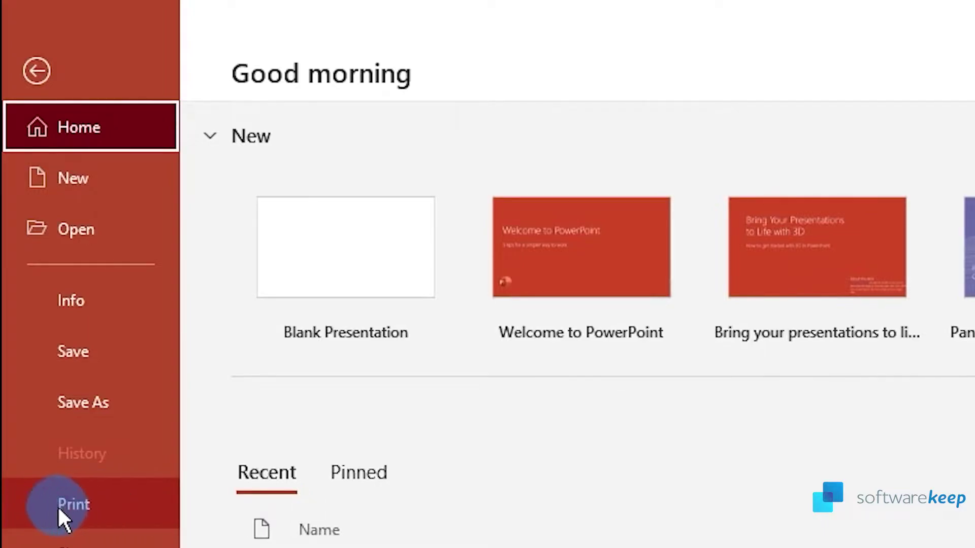
click(76, 502)
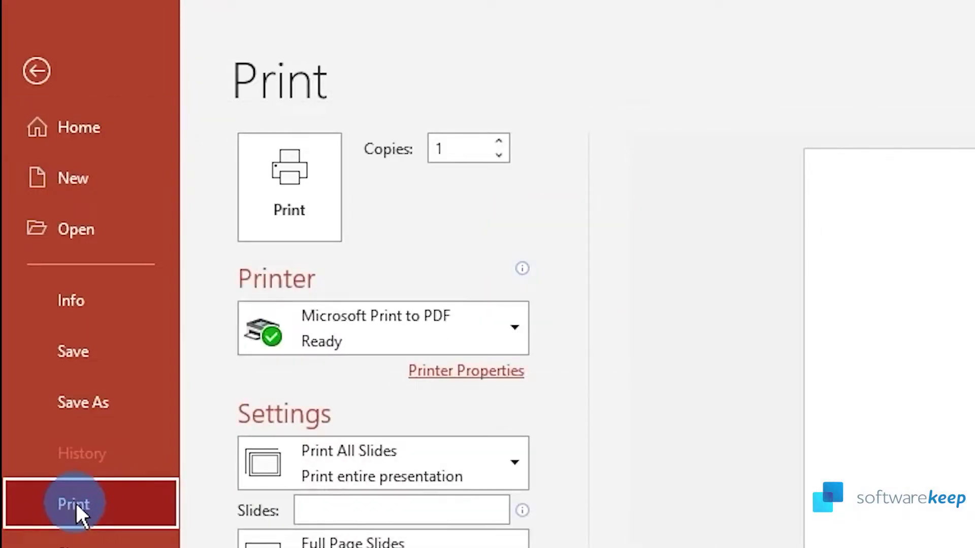
click(401, 331)
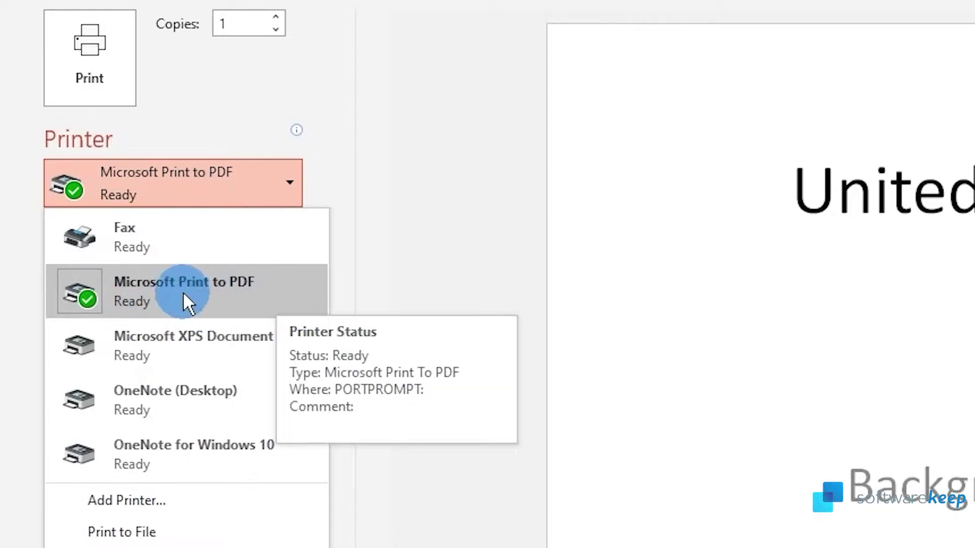
click(287, 297)
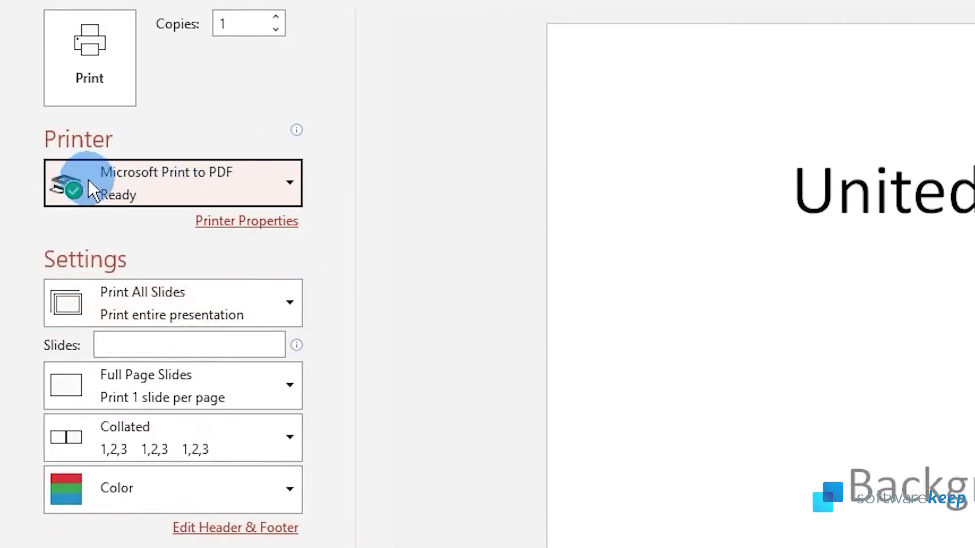
click(235, 307)
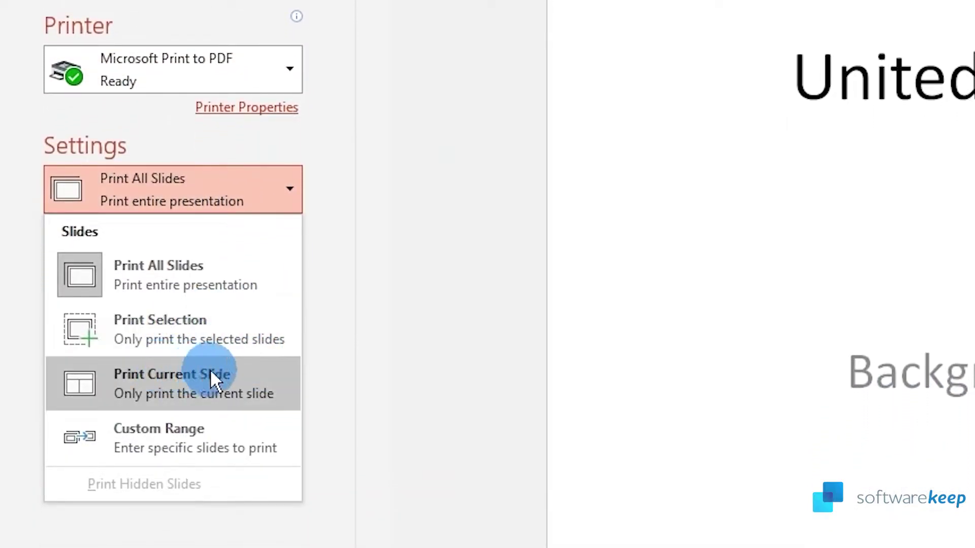
click(238, 196)
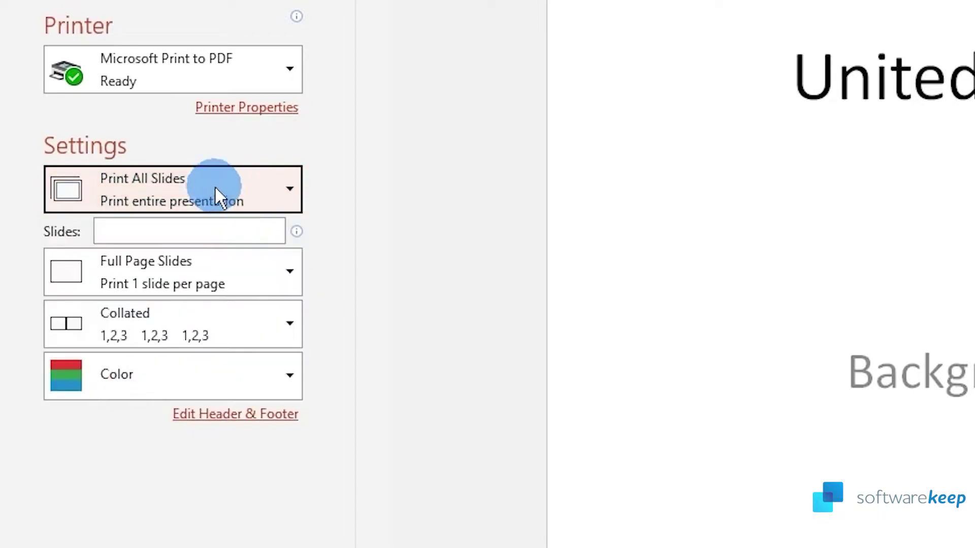
click(268, 281)
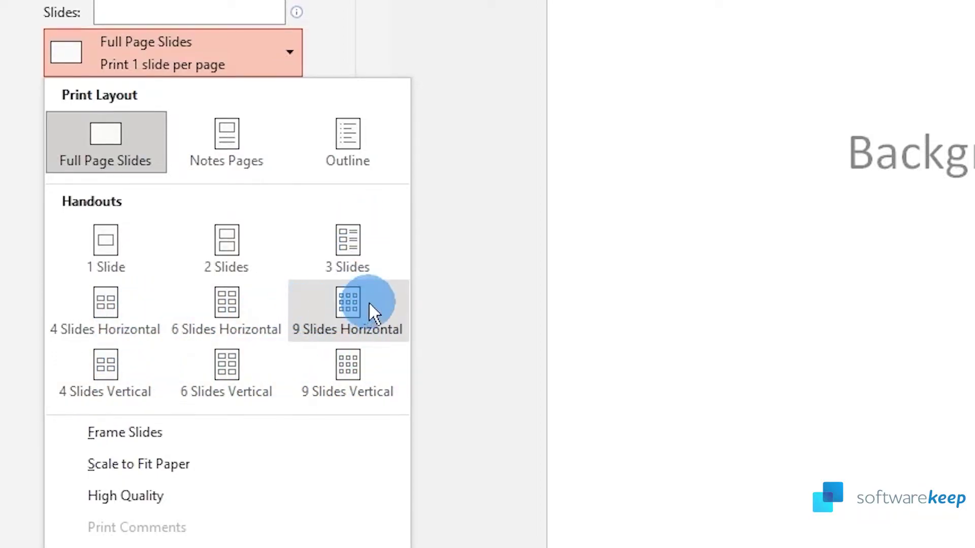
click(172, 66)
click(197, 109)
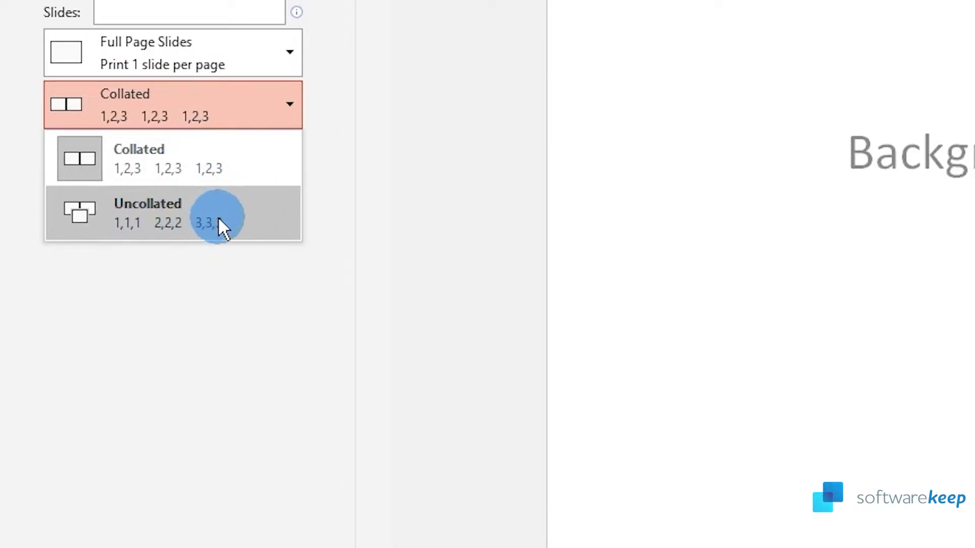
click(277, 111)
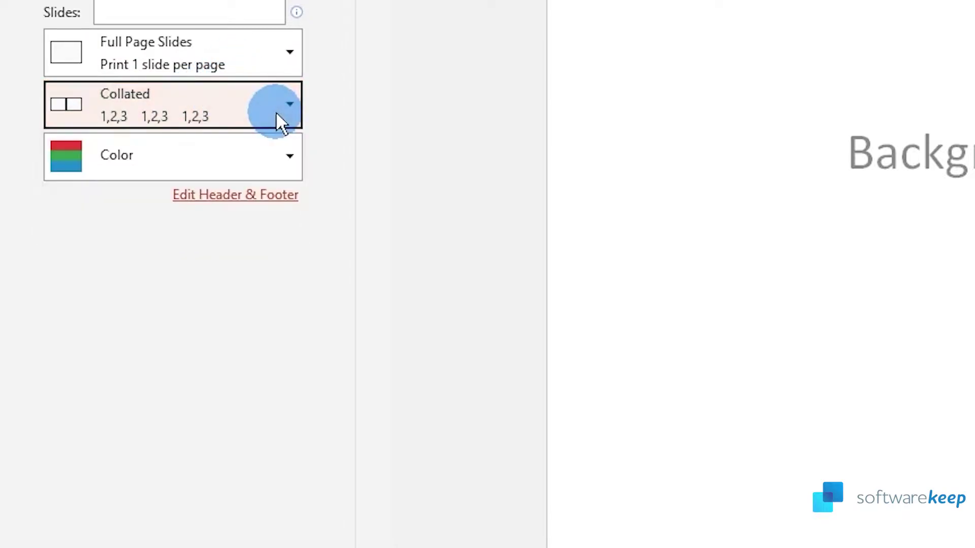
click(289, 155)
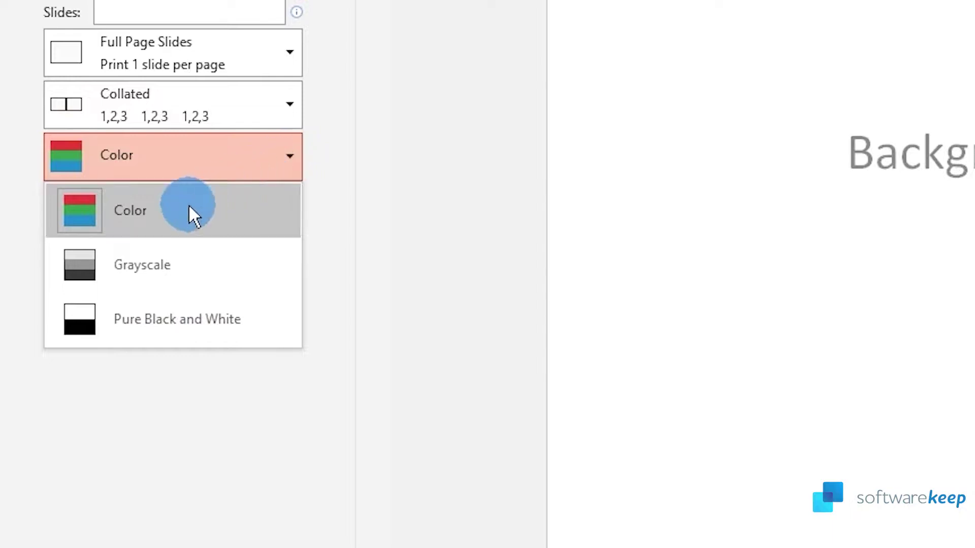
click(200, 152)
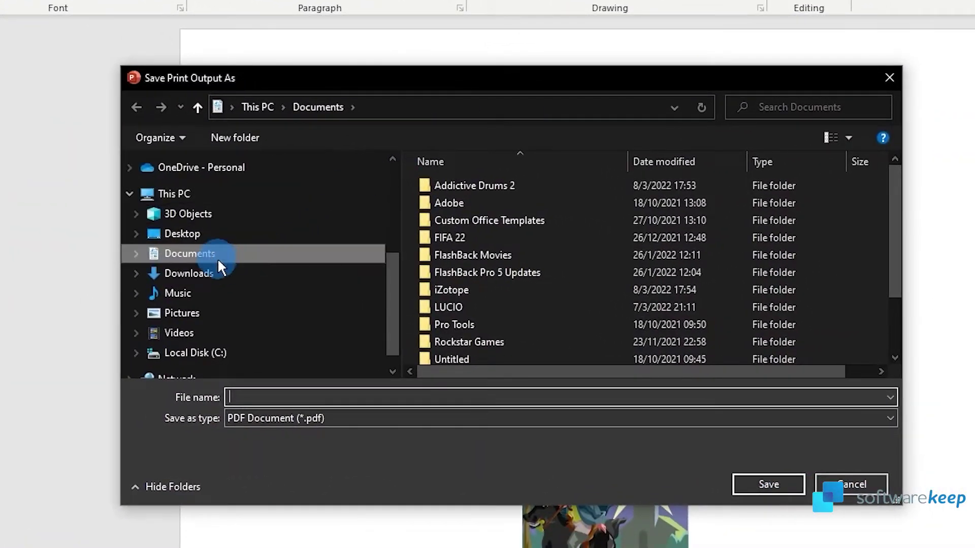
- Print to PDF, naming the output file 'pp' and saving it in Documents
click(280, 398)
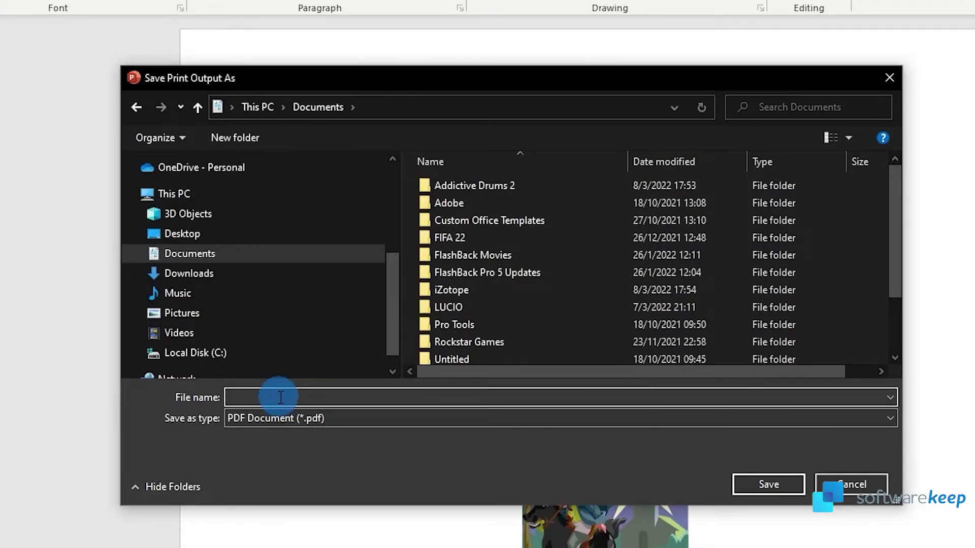
text(ppt to pdf print to pdf)
click(764, 485)
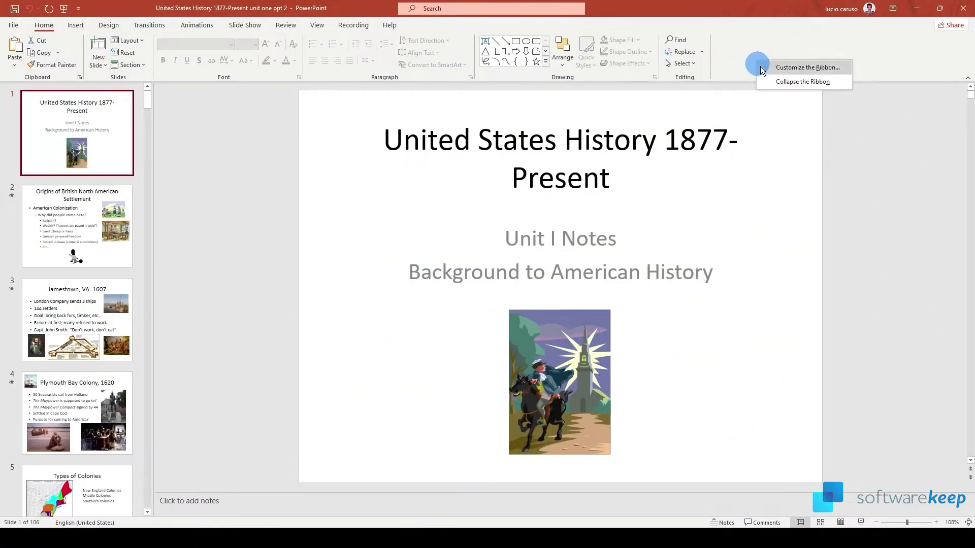
- Add E-mail as PDF Attachment from All Commands to the Quick Access Toolbar and confirm
click(762, 67)
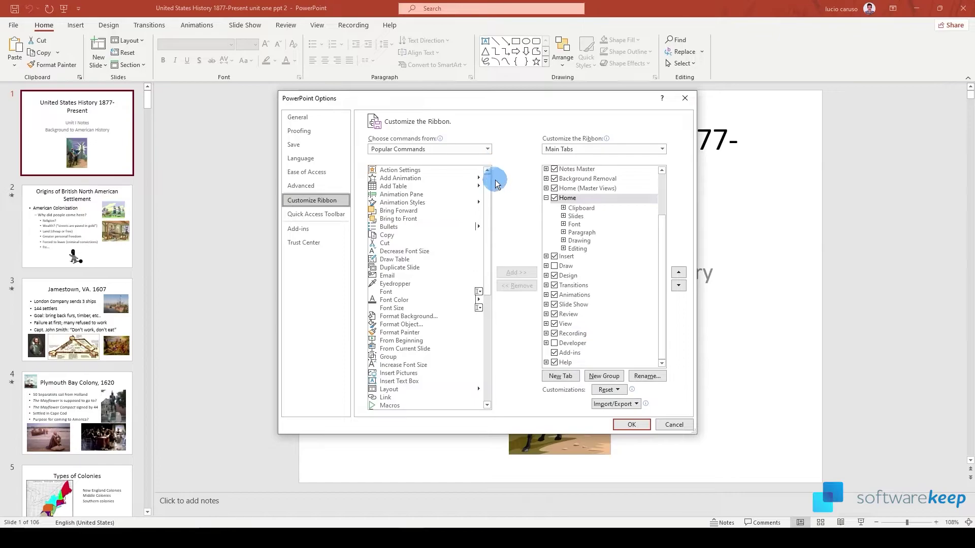
click(330, 215)
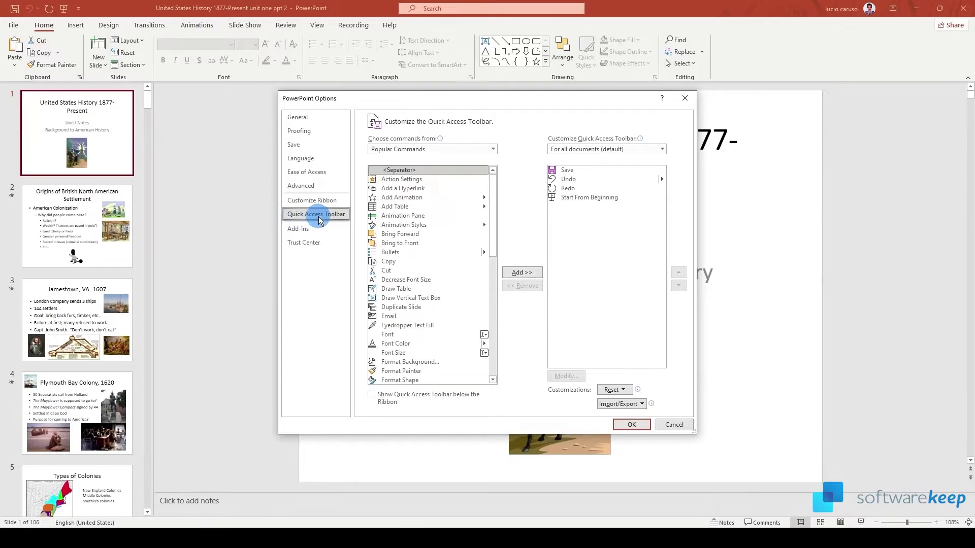
click(453, 149)
click(417, 173)
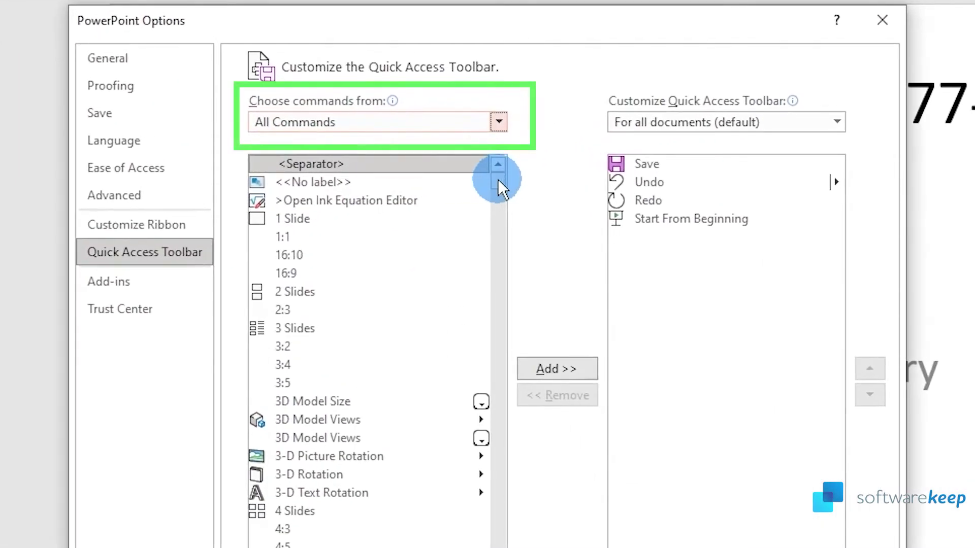
drag(497, 179, 461, 320)
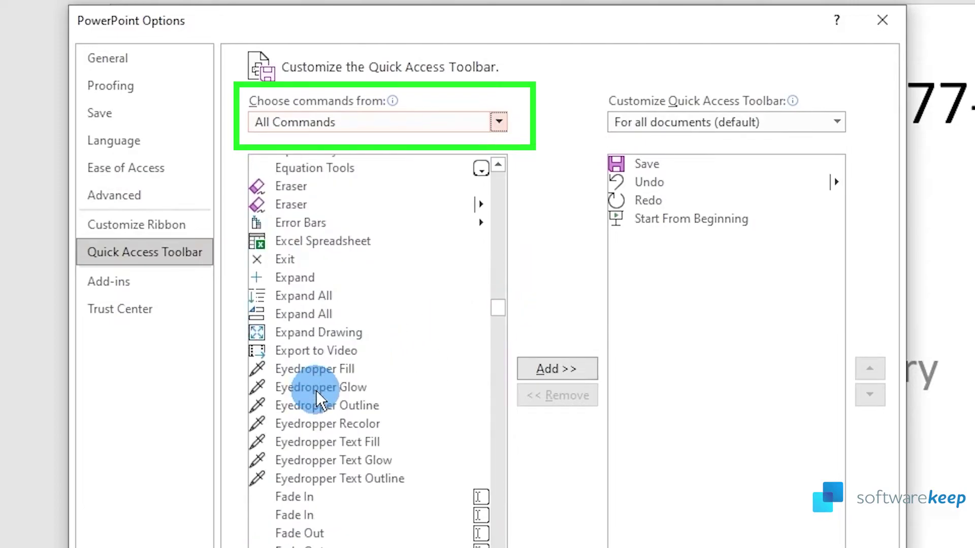
scroll(325, 375, up, 5)
click(362, 265)
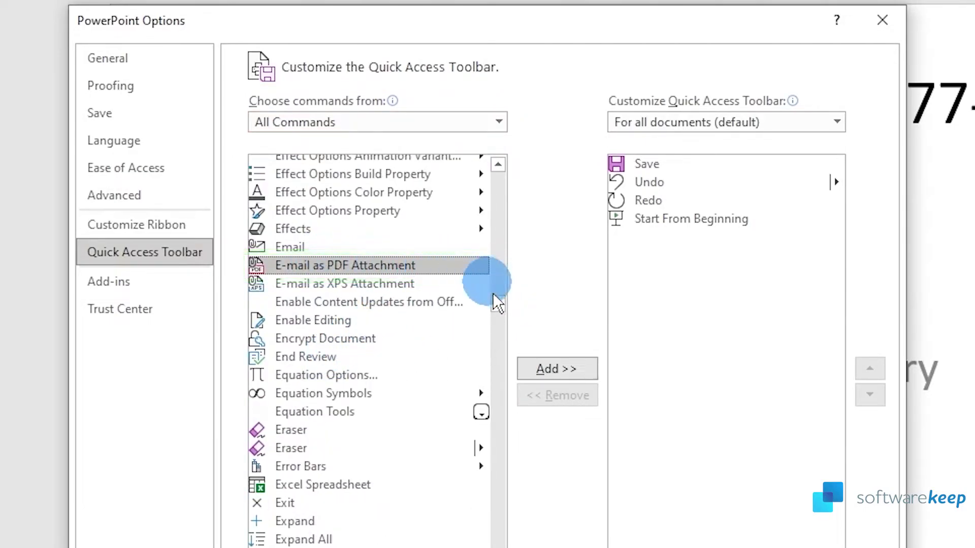
click(556, 366)
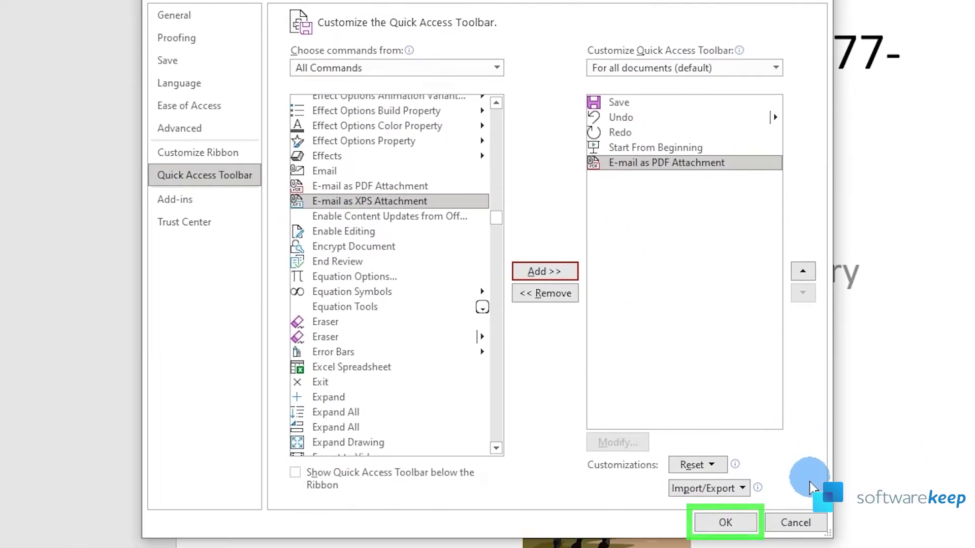
click(726, 522)
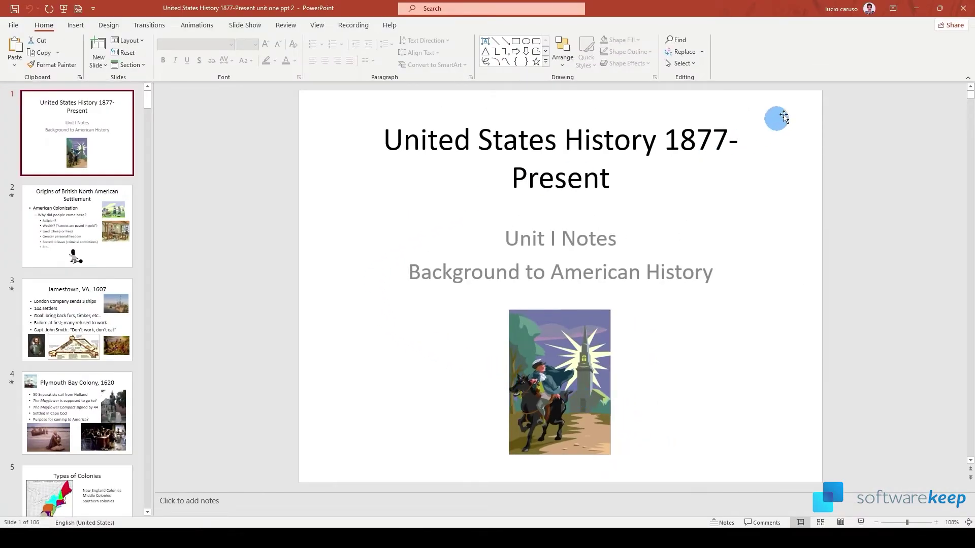
- Turn on 'Show Quick Access Toolbar below the Ribbon' in the ribbon customization settings and confirm
right_click(757, 66)
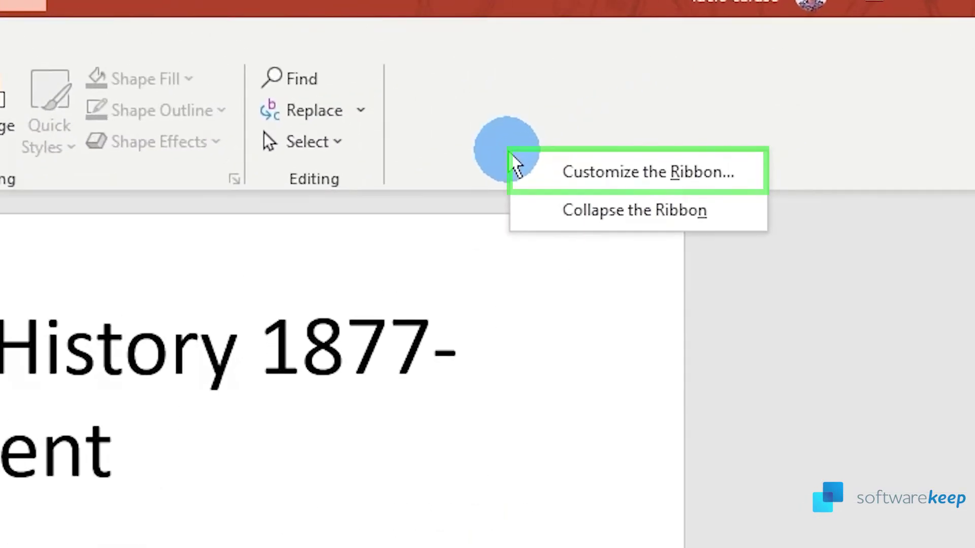
click(546, 170)
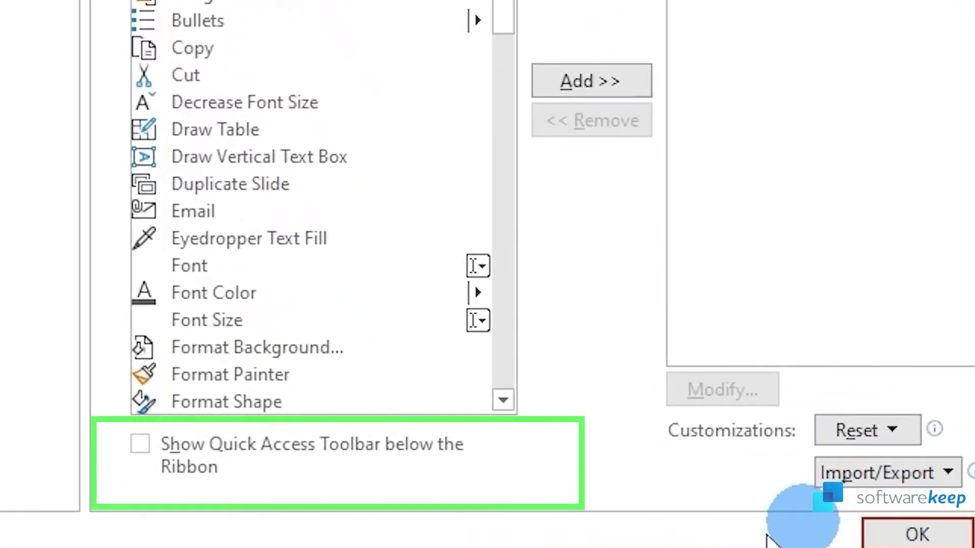
click(145, 446)
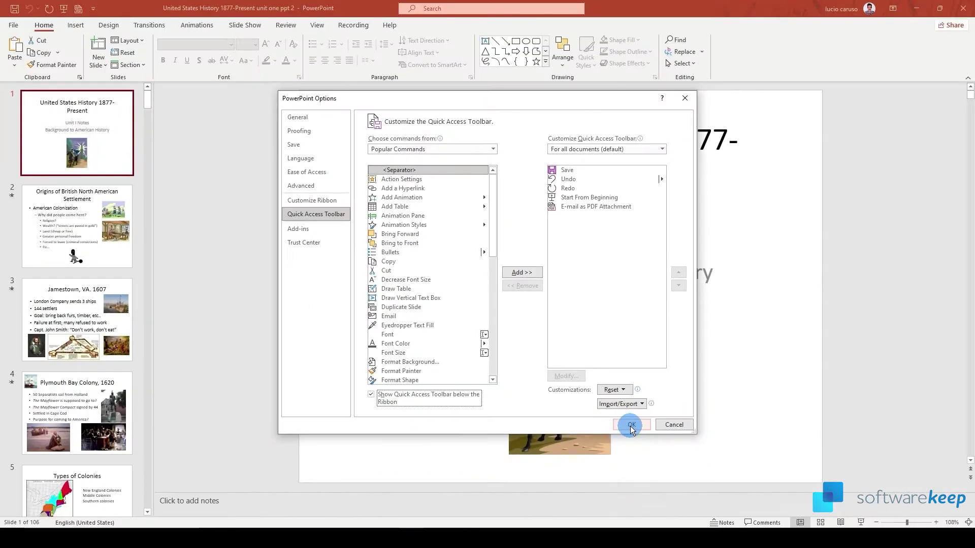
click(916, 532)
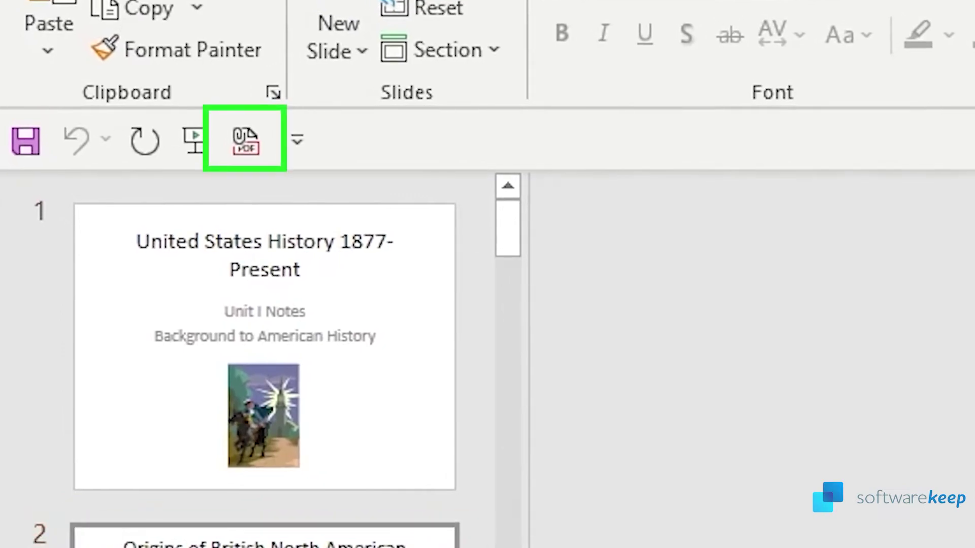
- Run E-mail as PDF Attachment from the Quick Access Toolbar to email the deck
click(253, 146)
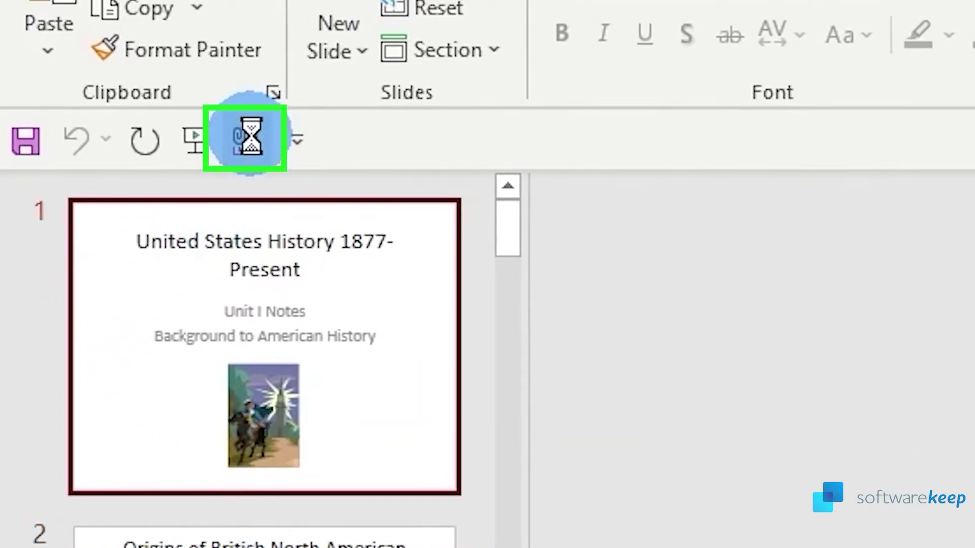